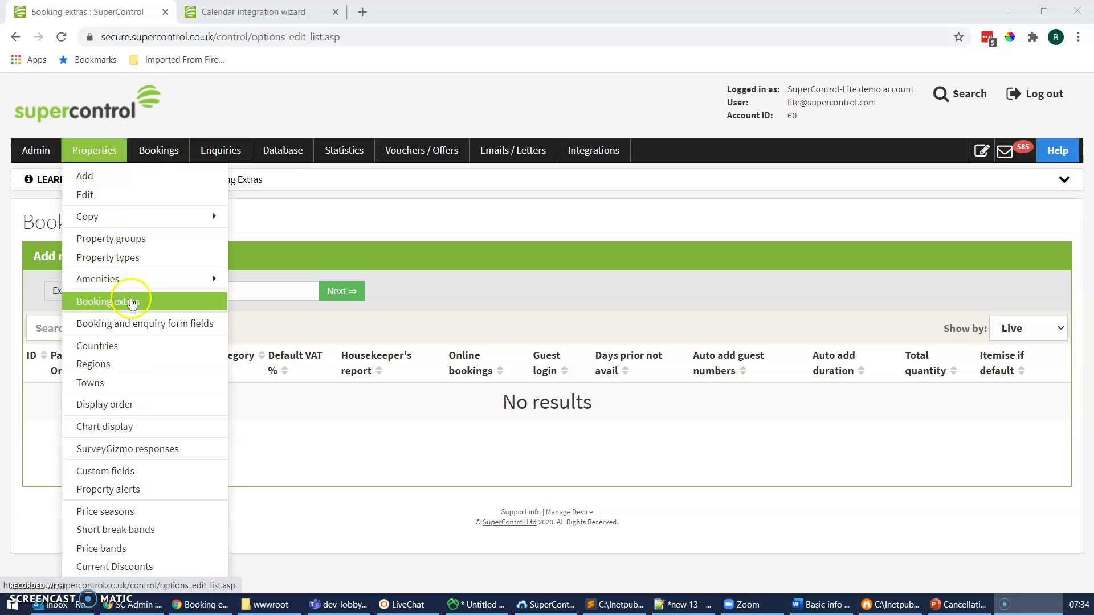
# Add a new booking extra named "Booking Fee" and continue to its settings.
pyautogui.click(155, 305)
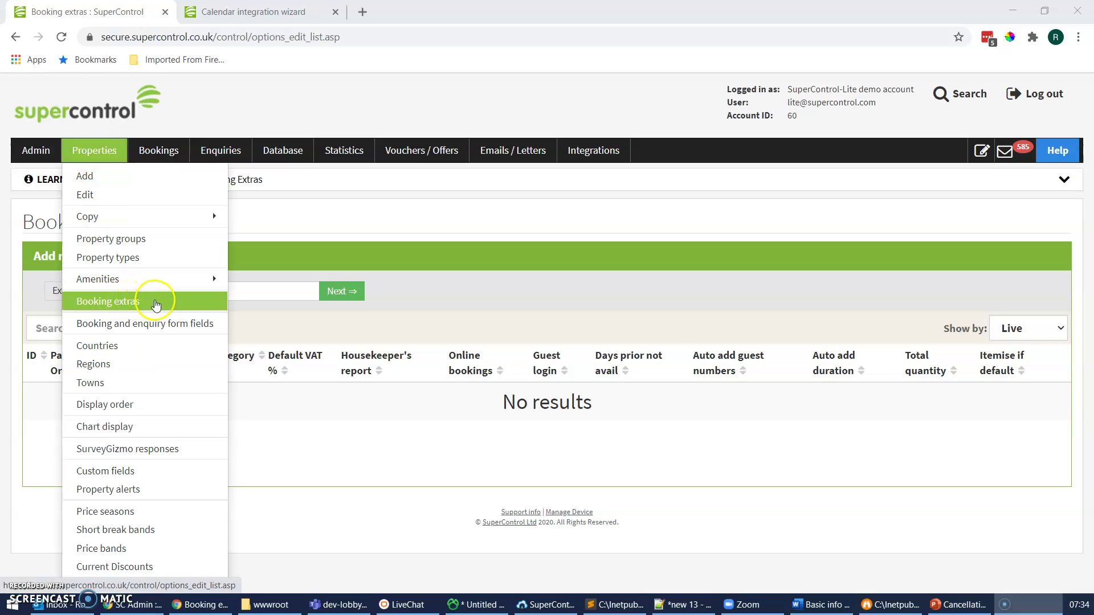
pyautogui.click(246, 291)
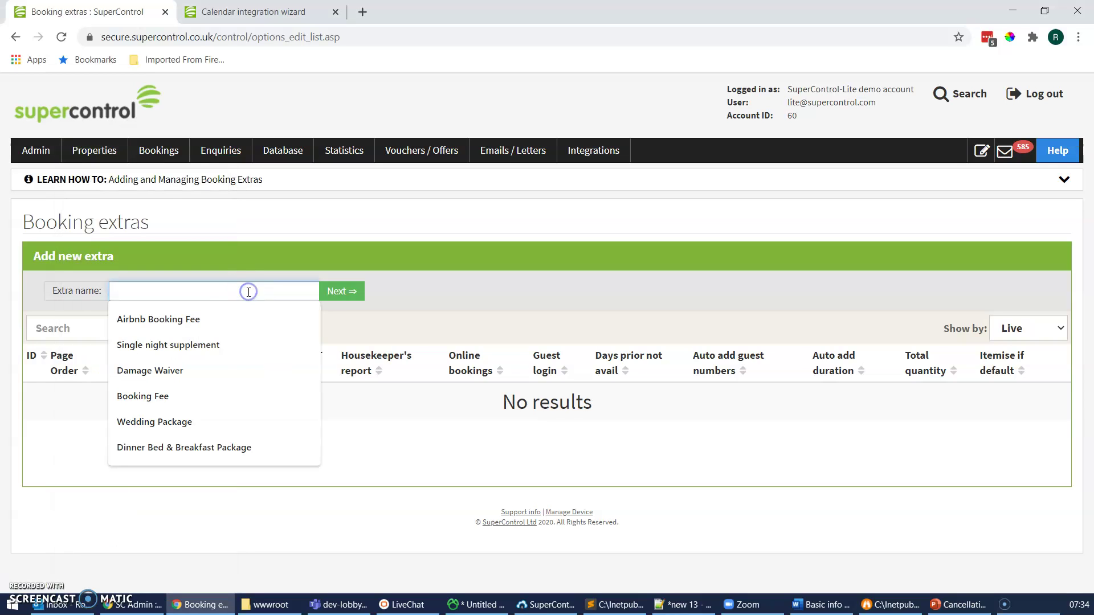
pyautogui.write('Book')
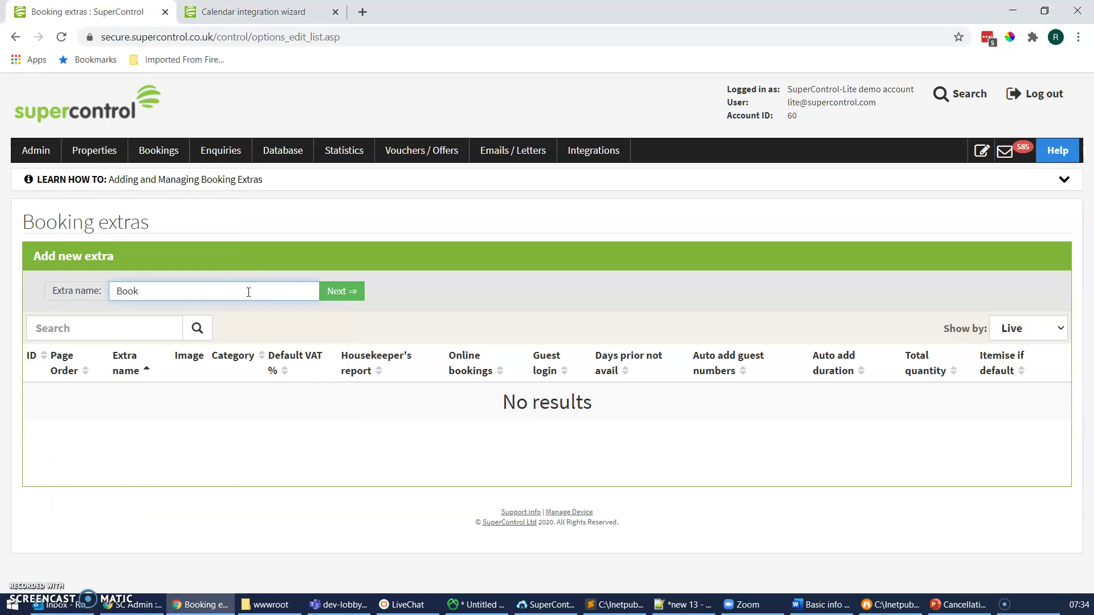
pyautogui.write('ing Fdee')
pyautogui.press('BackSpace')
pyautogui.press('BackSpace')
pyautogui.press('BackSpace')
pyautogui.write('ee')
pyautogui.press('Escape')
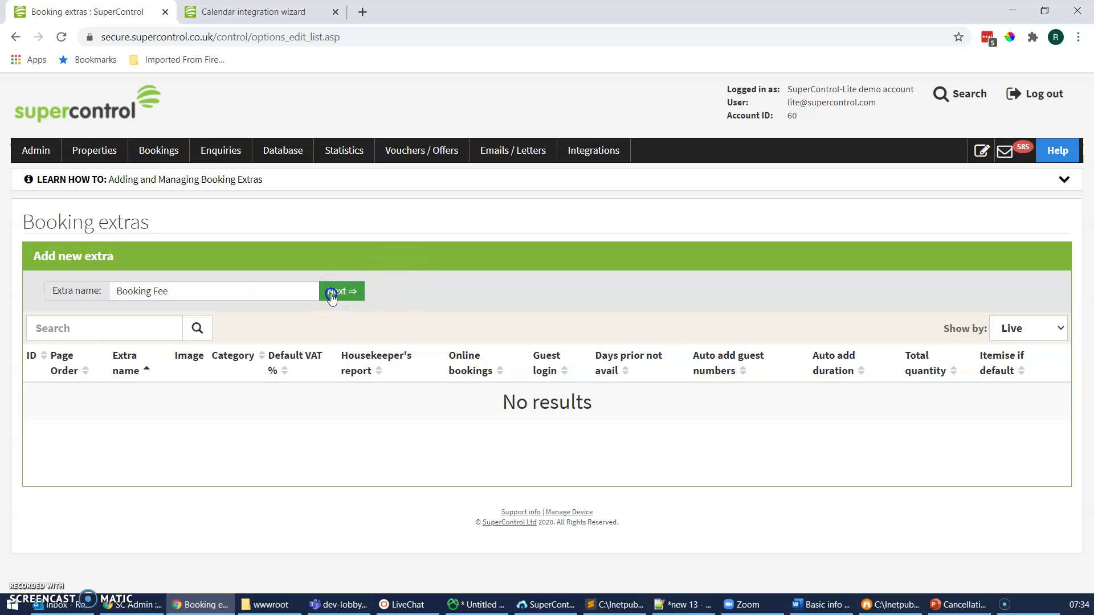
pyautogui.click(332, 291)
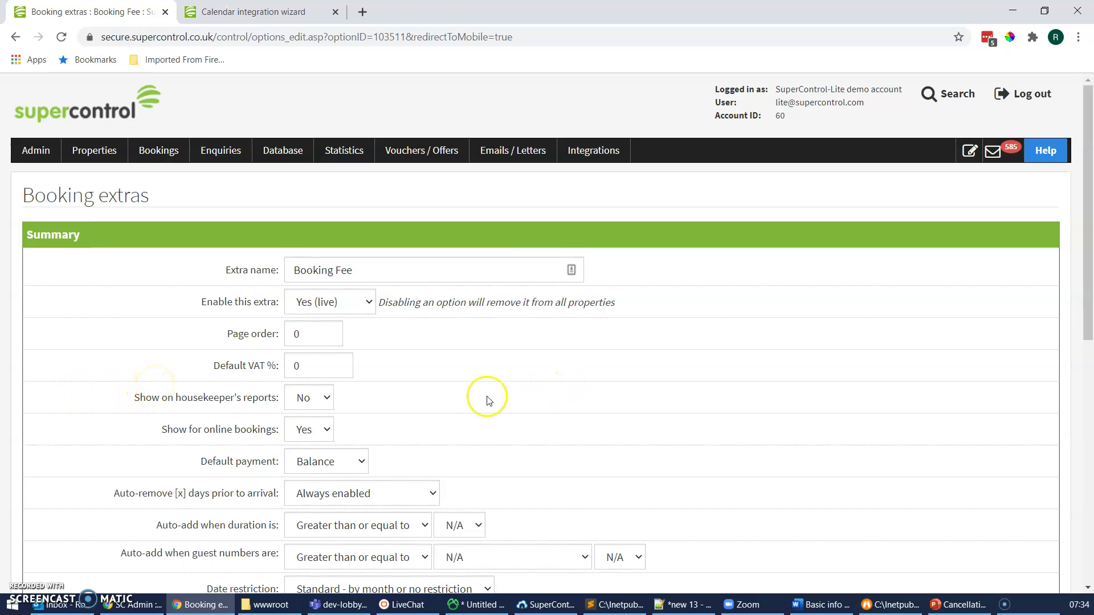
# Set the Booking Fee extra's default payment to Deposit and save the extra.
pyautogui.click(319, 467)
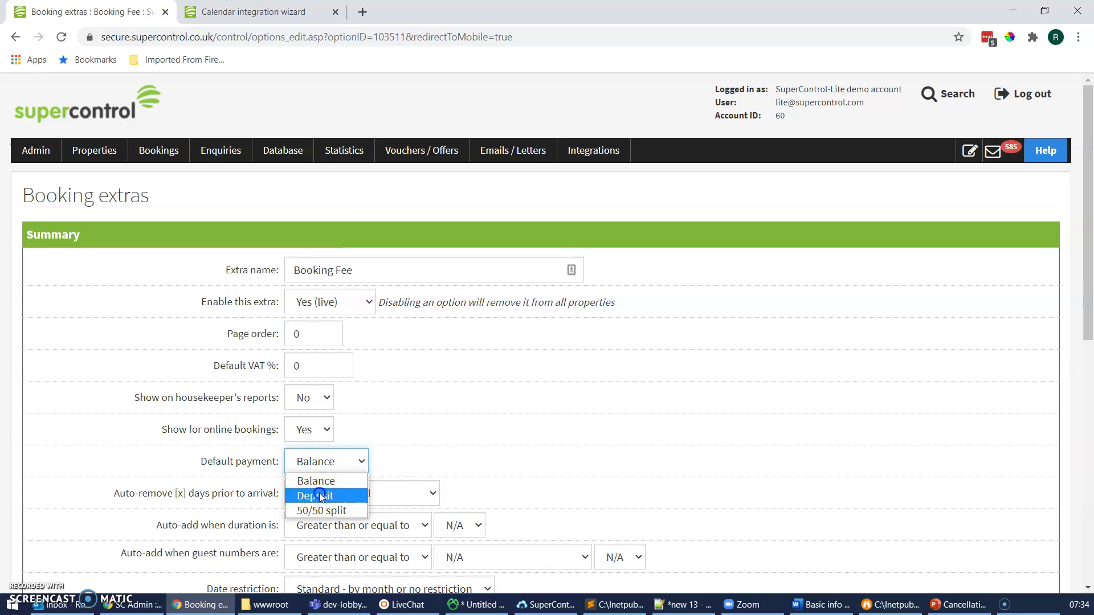
pyautogui.click(318, 493)
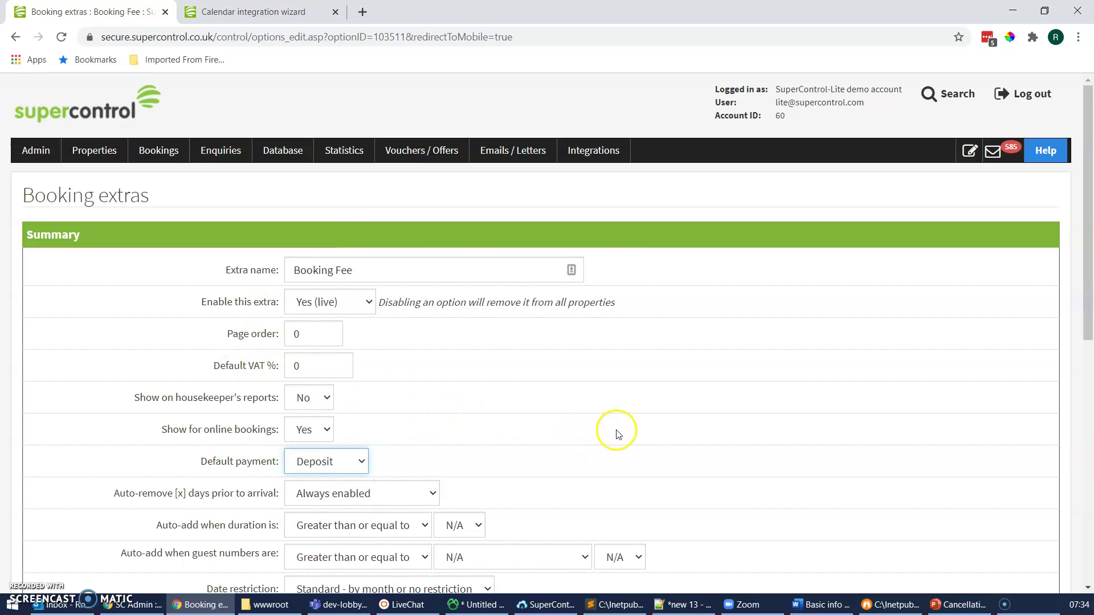
pyautogui.scroll(-5, 643, 430)
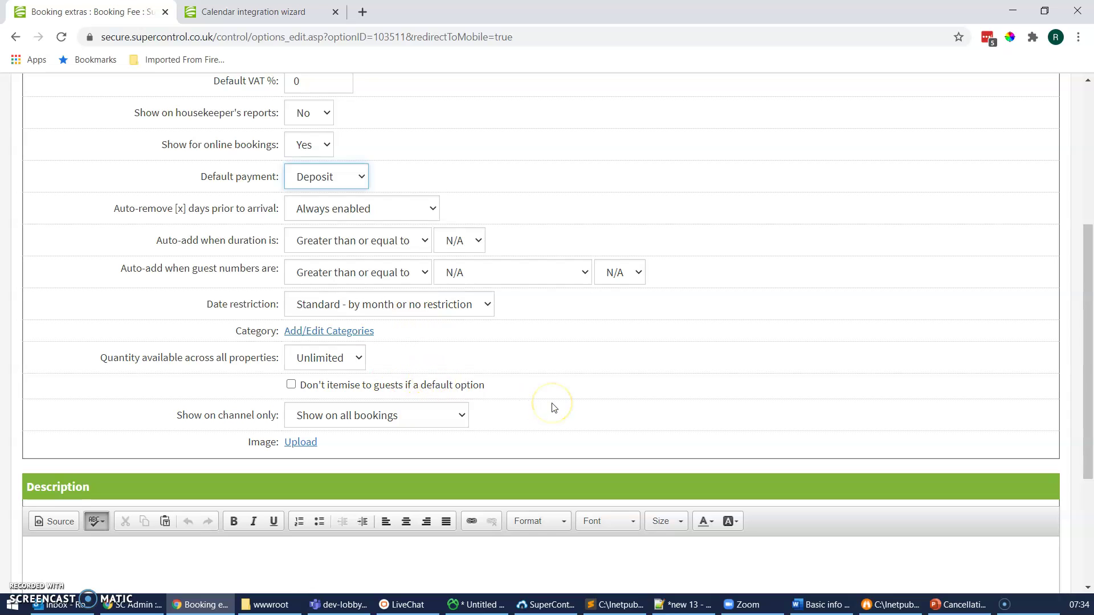
pyautogui.scroll(-4, 554, 408)
pyautogui.click(48, 509)
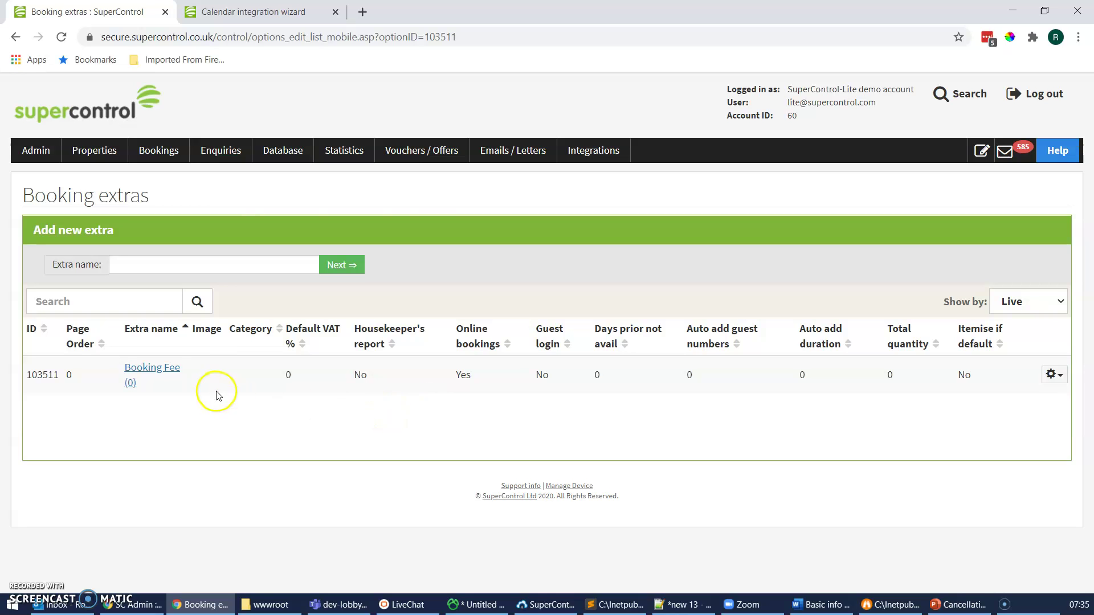
# Open the Booking Fee extra's property pricing and list all properties.
pyautogui.click(160, 369)
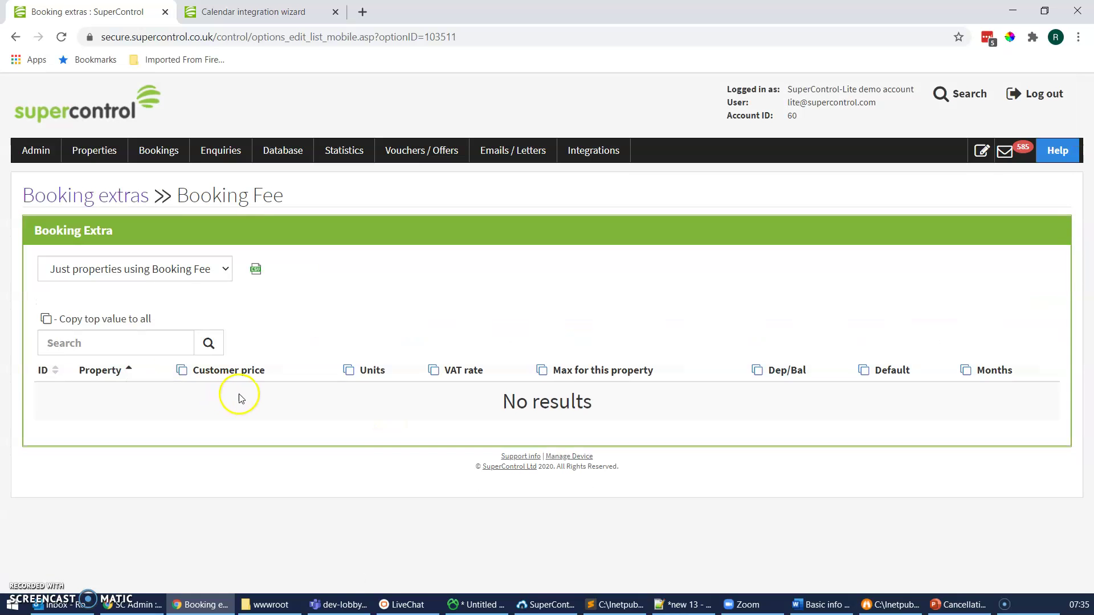
pyautogui.click(152, 274)
pyautogui.click(122, 302)
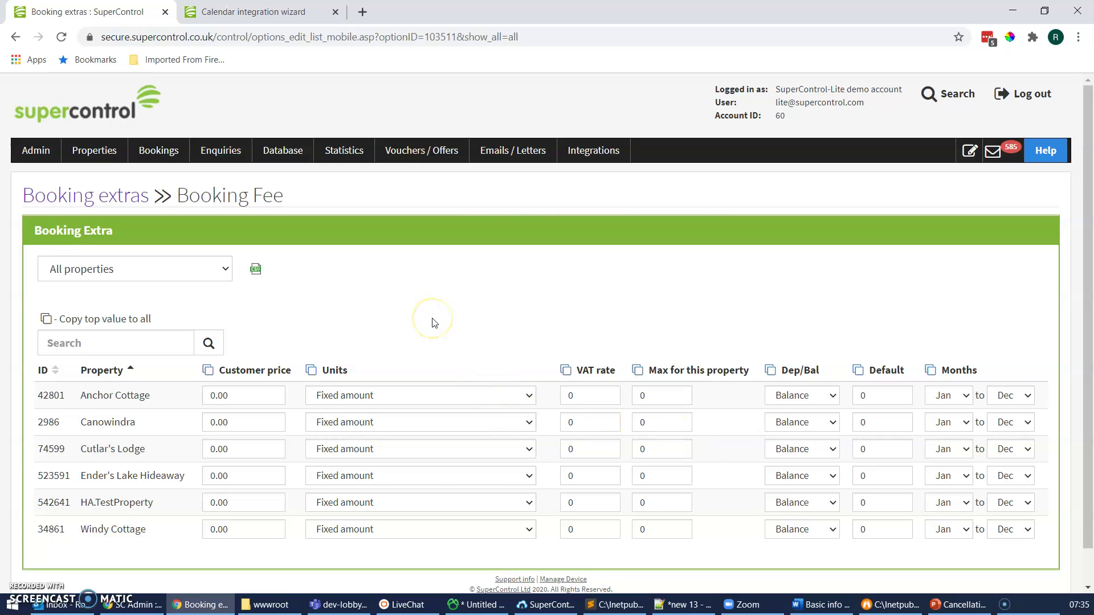
# Set Anchor Cottage's Booking Fee customer price to 25 and its maximum for this property to 1.
pyautogui.click(214, 395)
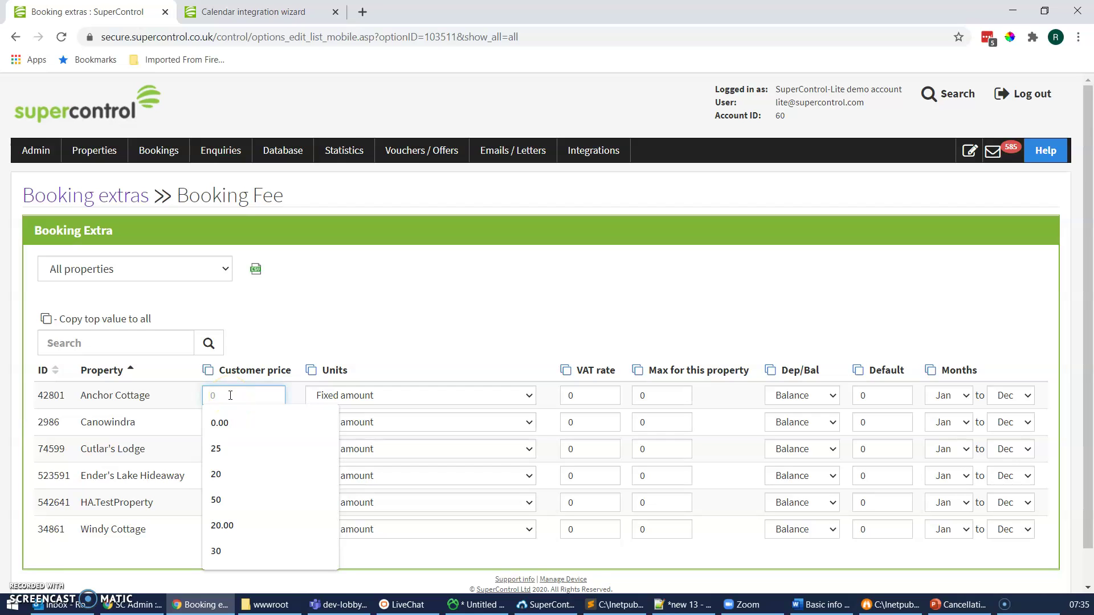
pyautogui.write('25')
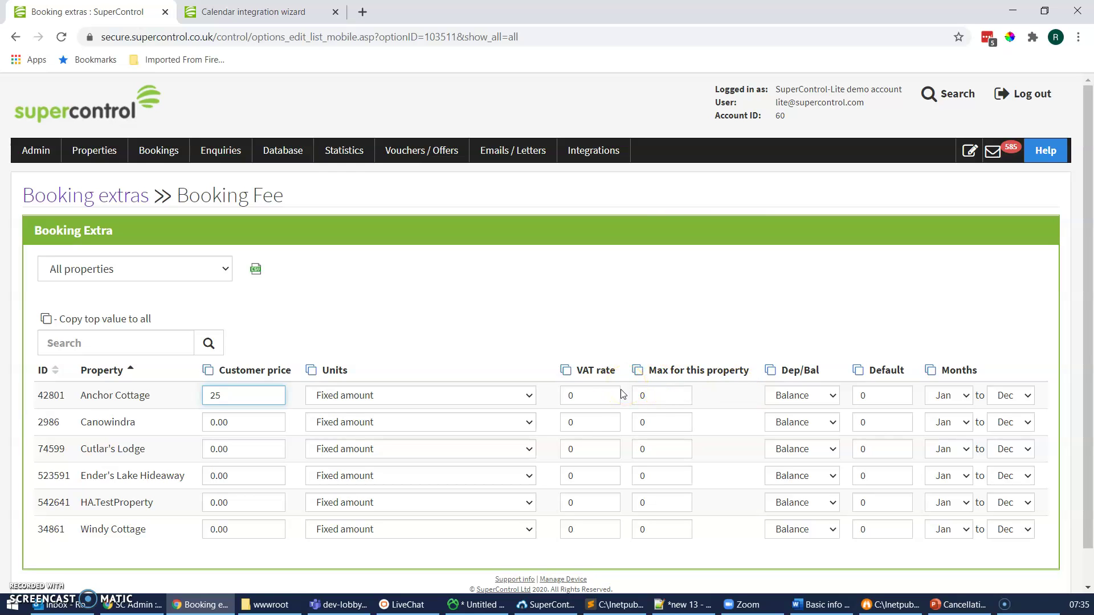
pyautogui.click(575, 388)
pyautogui.click(651, 396)
pyautogui.write('1')
pyautogui.click(693, 311)
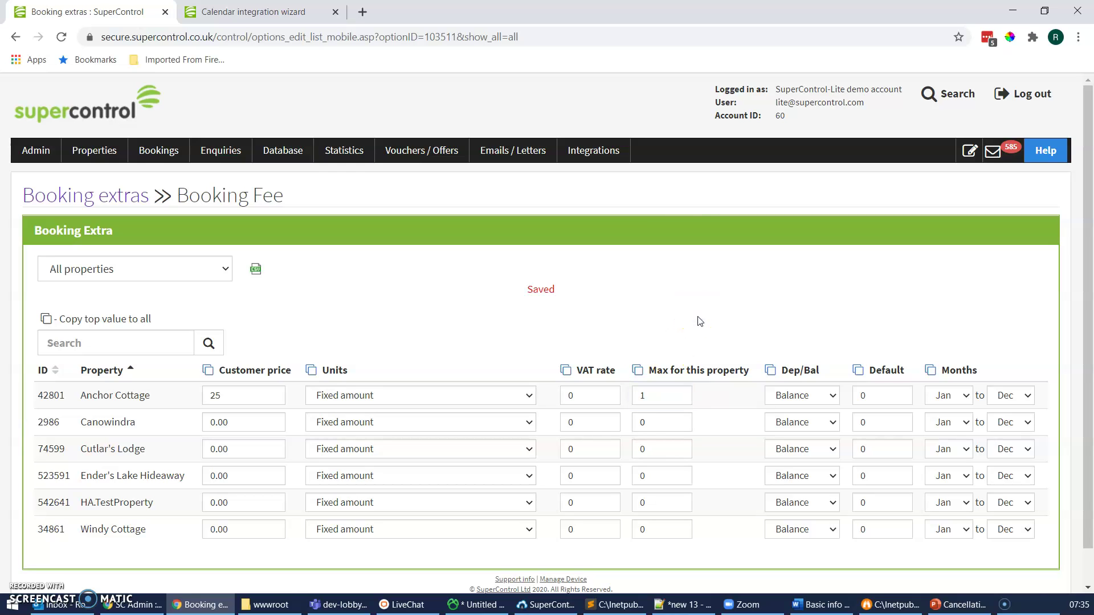
# Set Anchor Cottage's Booking Fee to be paid with the Deposit and its default quantity to 1.
pyautogui.click(791, 396)
pyautogui.click(800, 424)
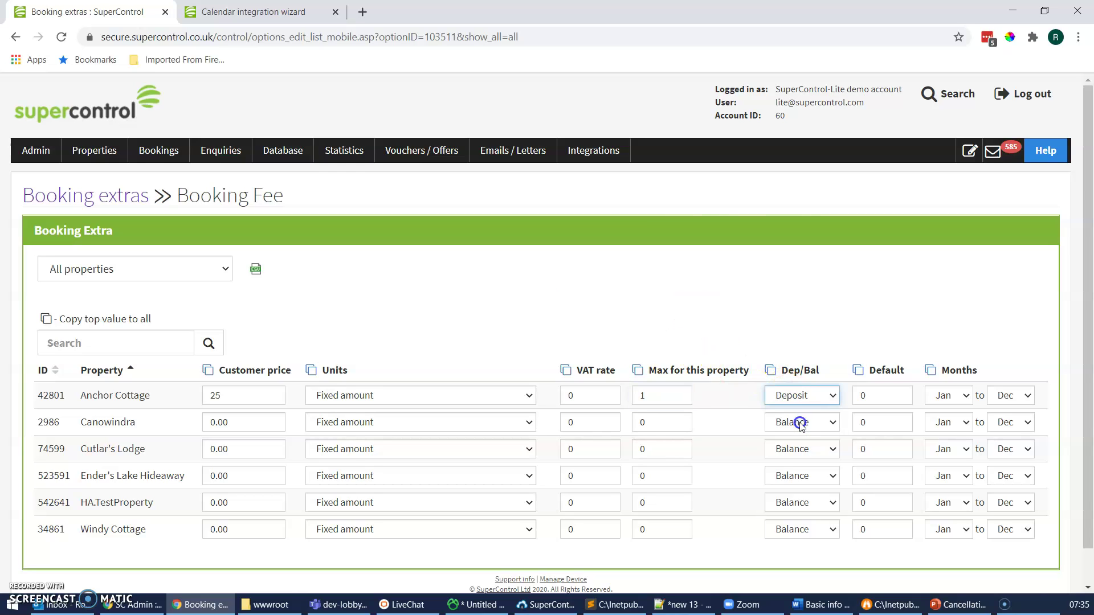
pyautogui.click(868, 394)
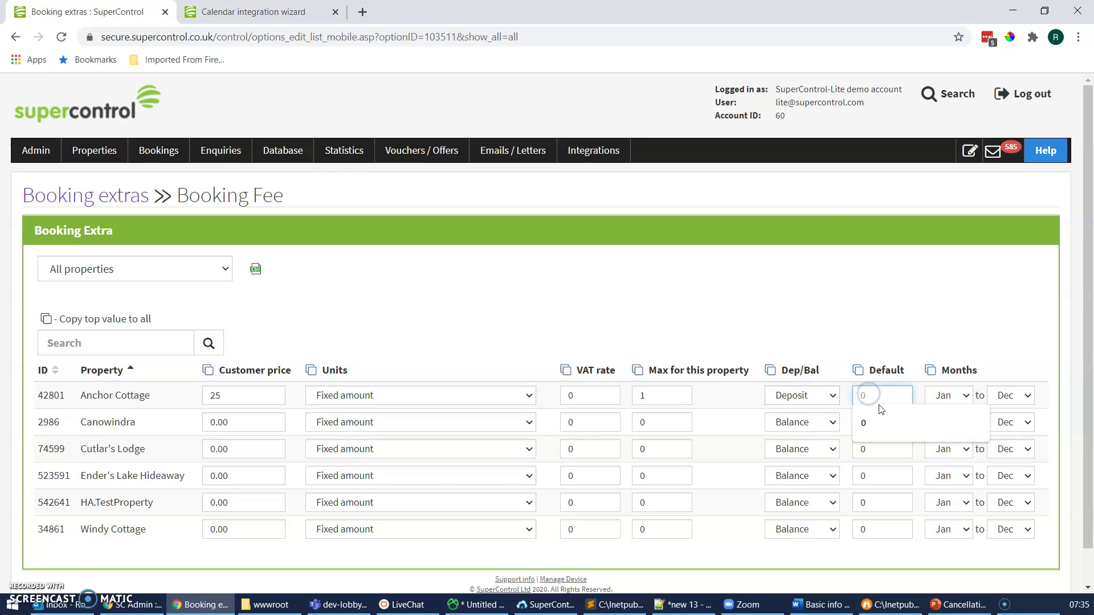
pyautogui.write('1')
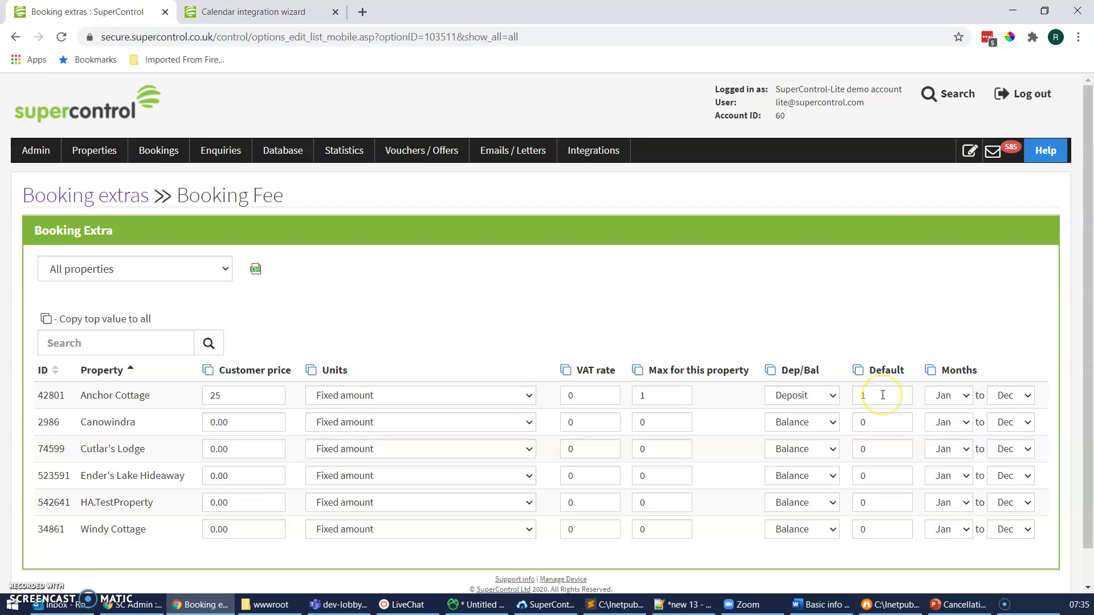
pyautogui.click(214, 395)
# Check the price breakdown for a 7-night Anchor Cottage stay from 8 January 2021 in the calendar preview, then close the booking.
pyautogui.click(257, 12)
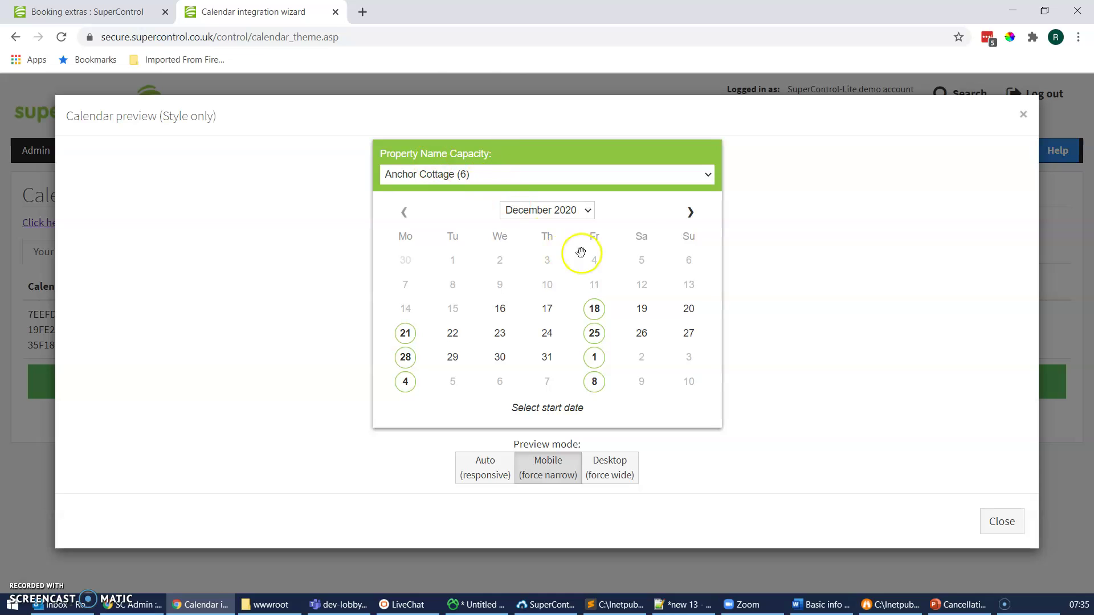
pyautogui.click(690, 213)
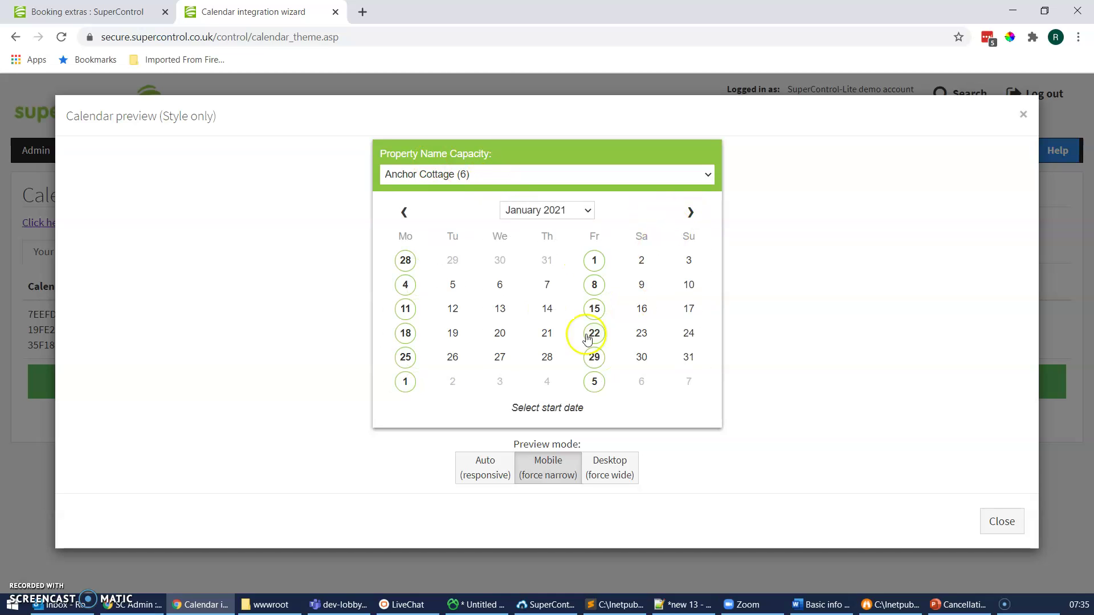
pyautogui.click(591, 285)
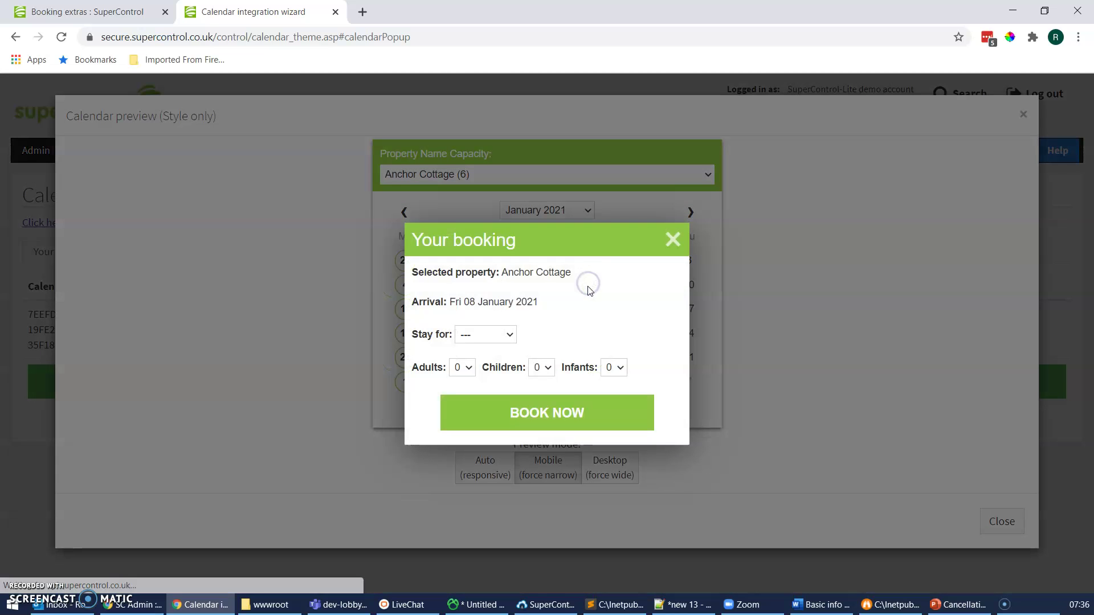
pyautogui.click(464, 335)
pyautogui.click(471, 362)
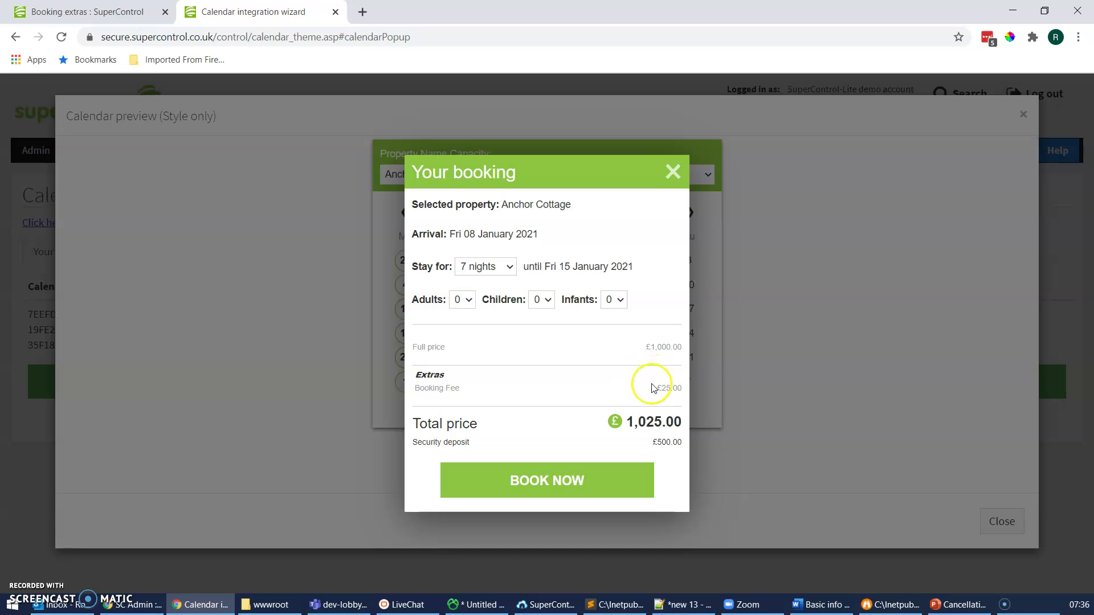
pyautogui.click(674, 346)
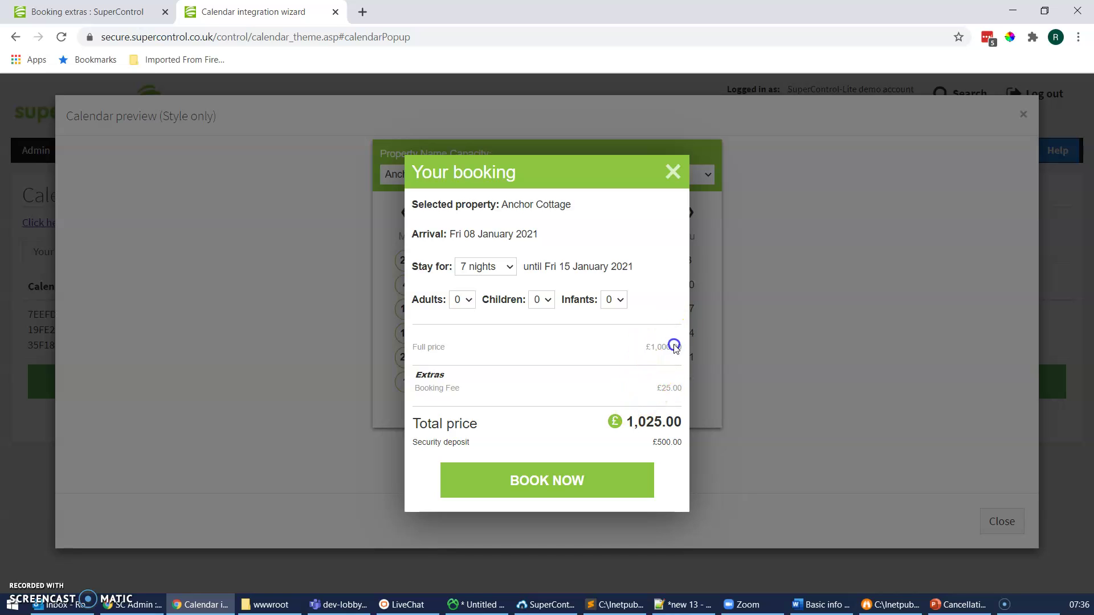
pyautogui.click(670, 182)
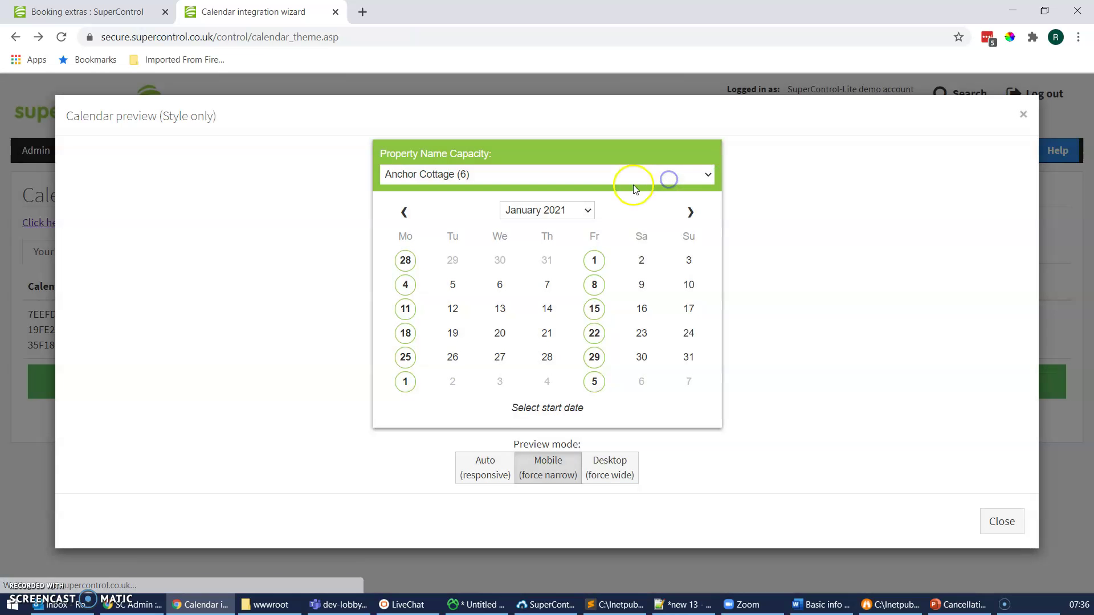
# Change Anchor Cottage's Booking Fee units to Percentage of rent and the customer price to 5.
pyautogui.click(113, 10)
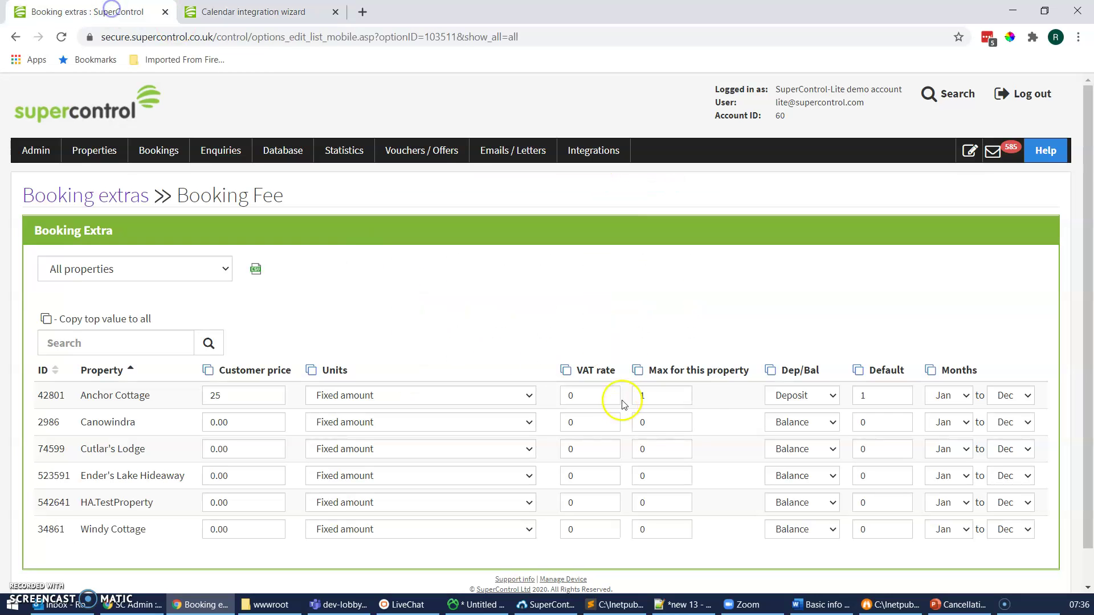
pyautogui.click(393, 396)
pyautogui.click(390, 479)
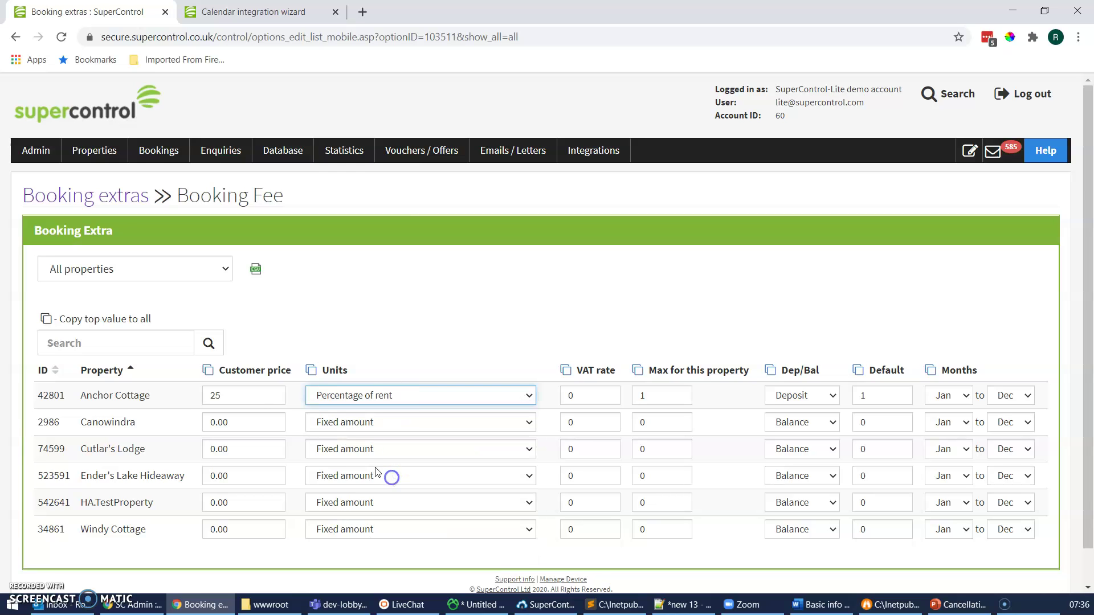
pyautogui.moveTo(254, 395); pyautogui.dragTo(204, 394)
pyautogui.write('5')
pyautogui.click(443, 300)
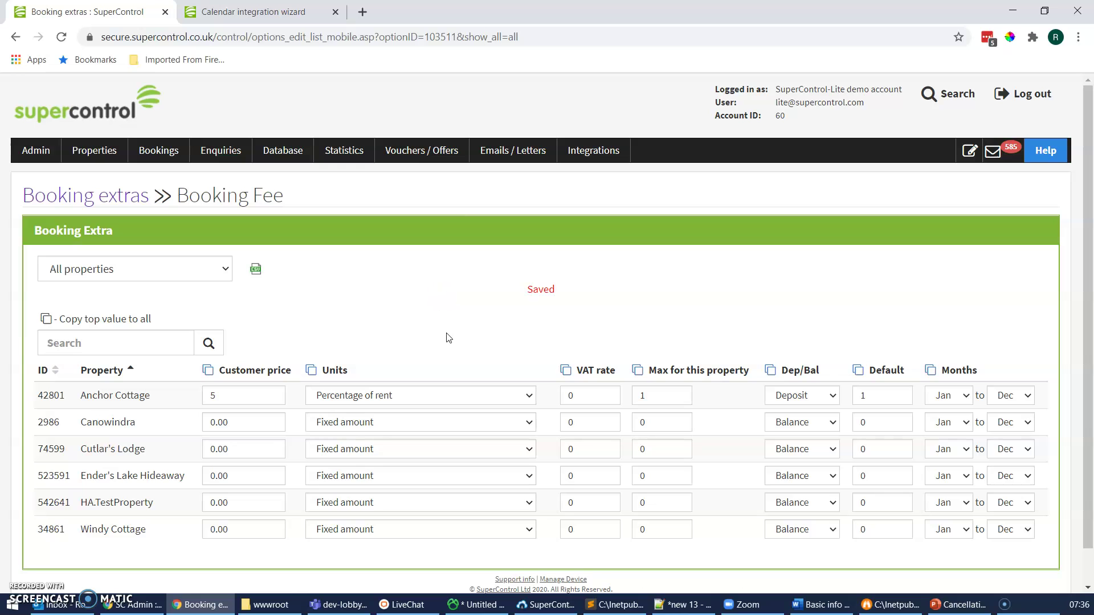
# Check the price breakdown for a 7-night Anchor Cottage stay from 15 January 2021 in the calendar preview, then close the booking.
pyautogui.click(215, 8)
pyautogui.click(595, 311)
pyautogui.click(495, 335)
pyautogui.click(483, 359)
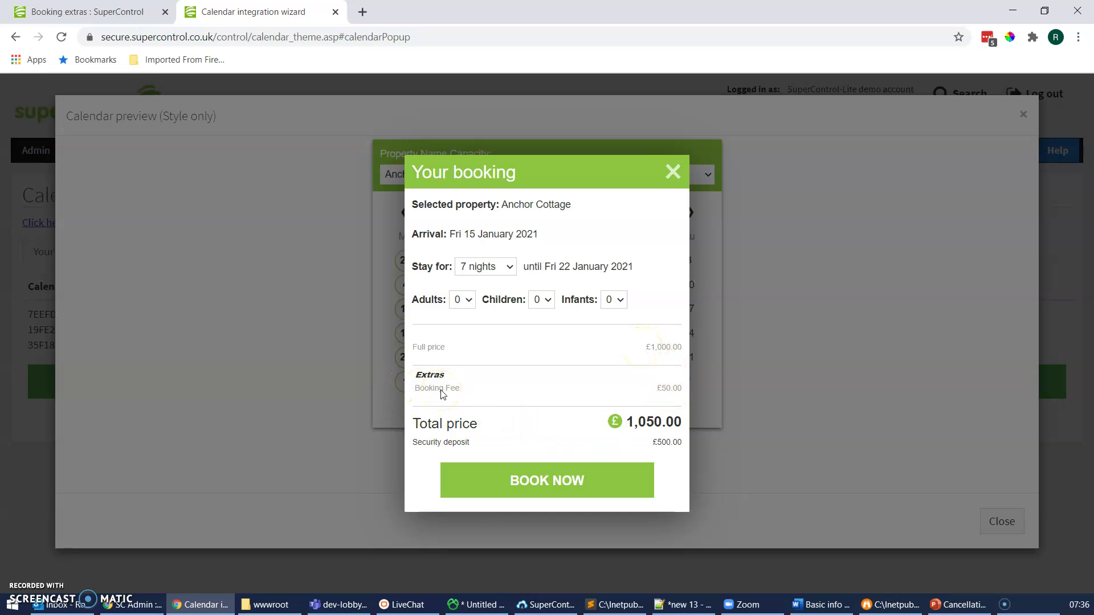
pyautogui.click(661, 178)
pyautogui.click(665, 173)
# Edit the Booking Fee extra so it is not itemised to guests if a default option, and save it.
pyautogui.click(102, 11)
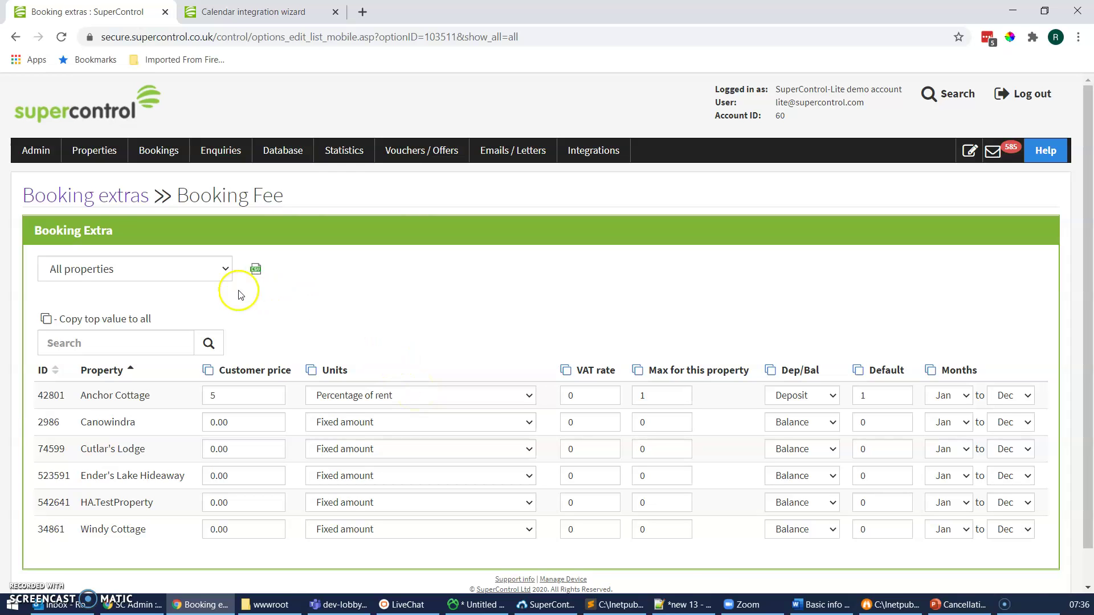
pyautogui.click(118, 200)
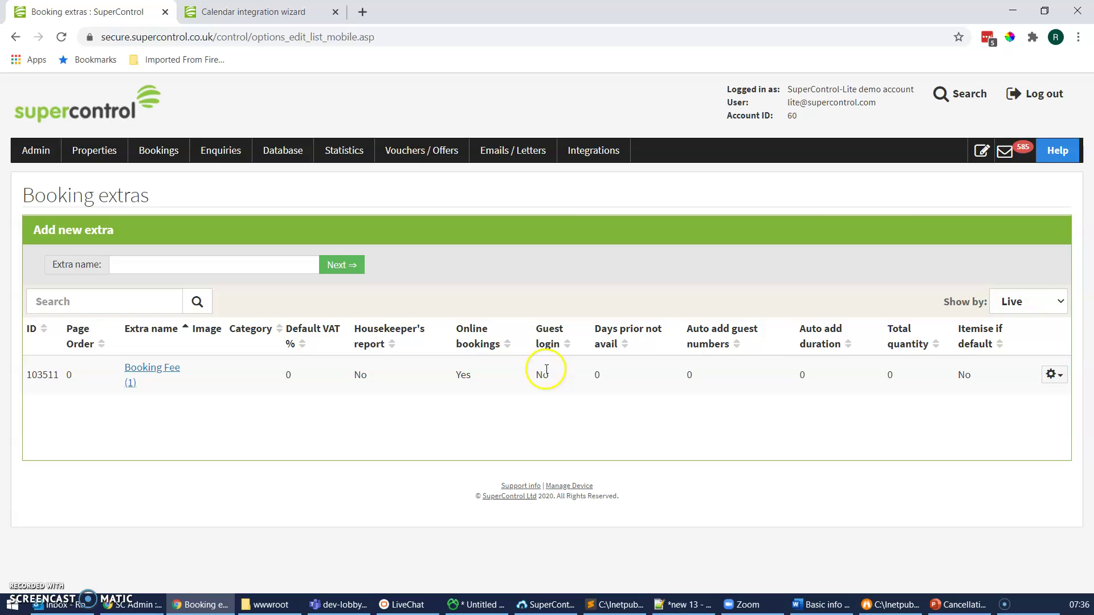
pyautogui.click(1053, 374)
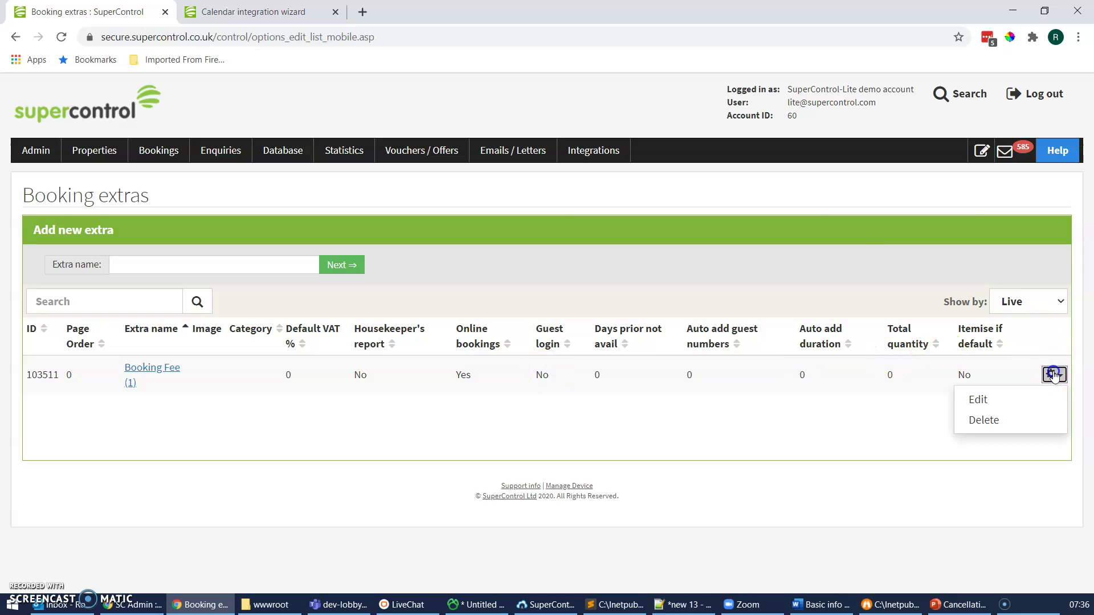
pyautogui.click(1009, 402)
pyautogui.scroll(-9, 739, 443)
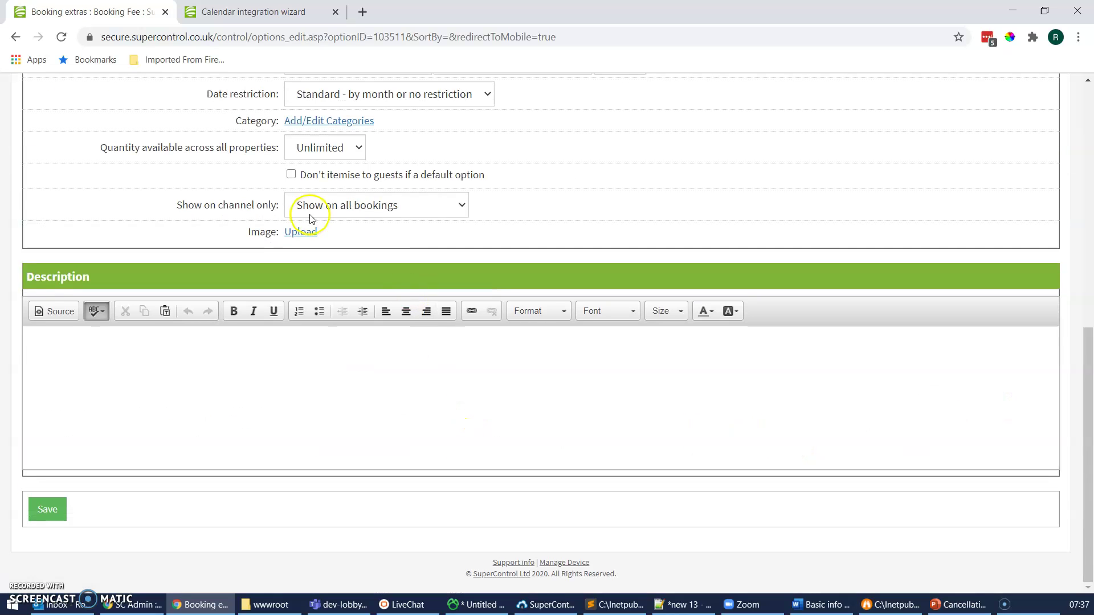
pyautogui.scroll(2, 178, 205)
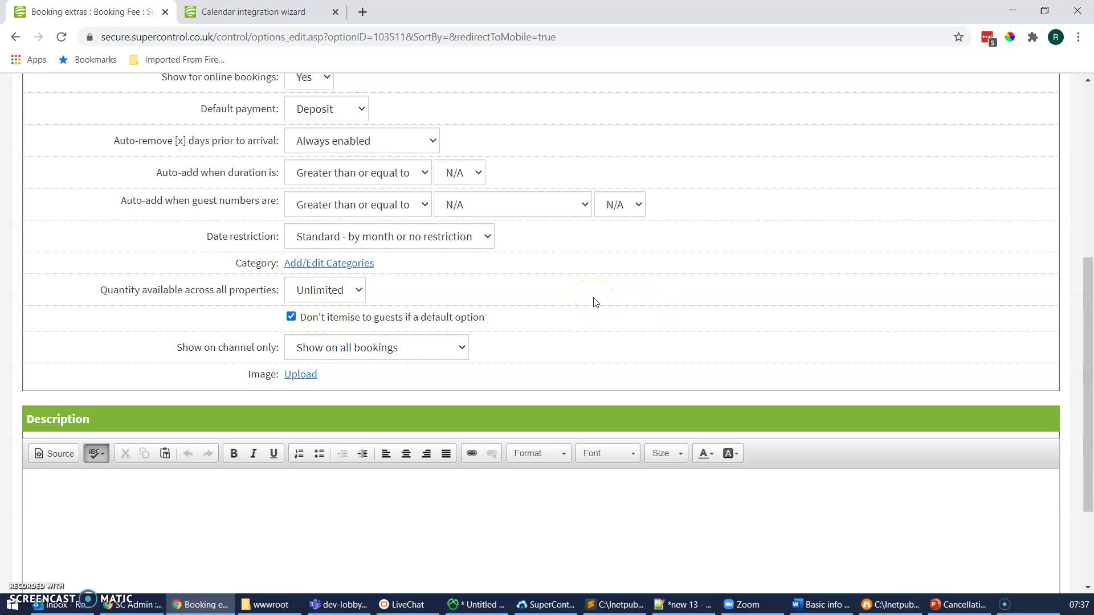
pyautogui.scroll(-3, 594, 302)
pyautogui.click(51, 509)
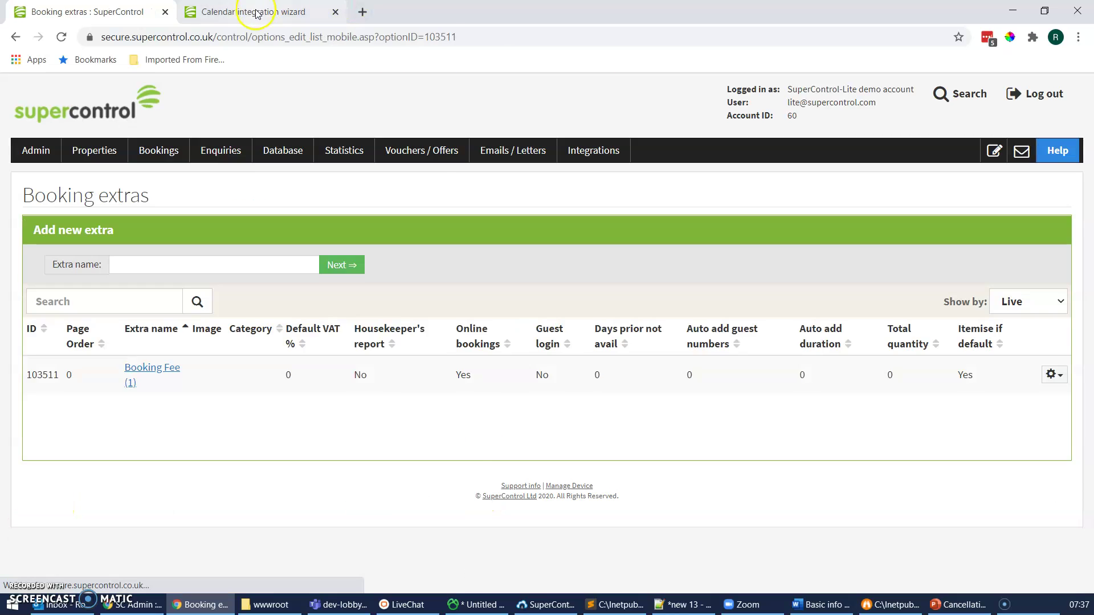
# Recheck the total for a 7-night Anchor Cottage stay from 15 January 2021 in the calendar preview.
pyautogui.click(255, 11)
pyautogui.click(593, 310)
pyautogui.click(491, 336)
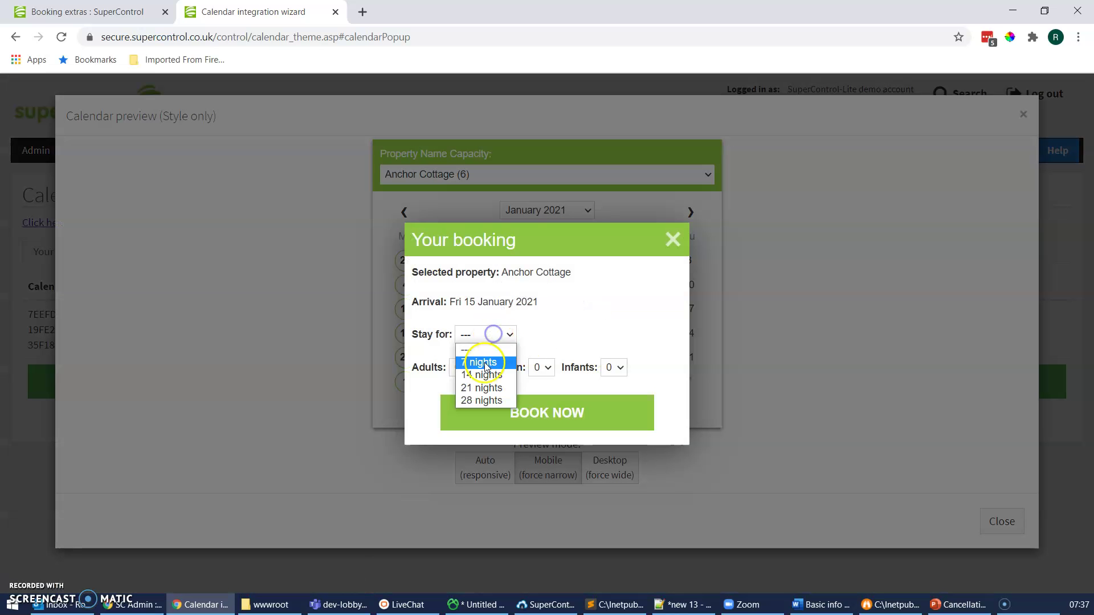
pyautogui.click(484, 359)
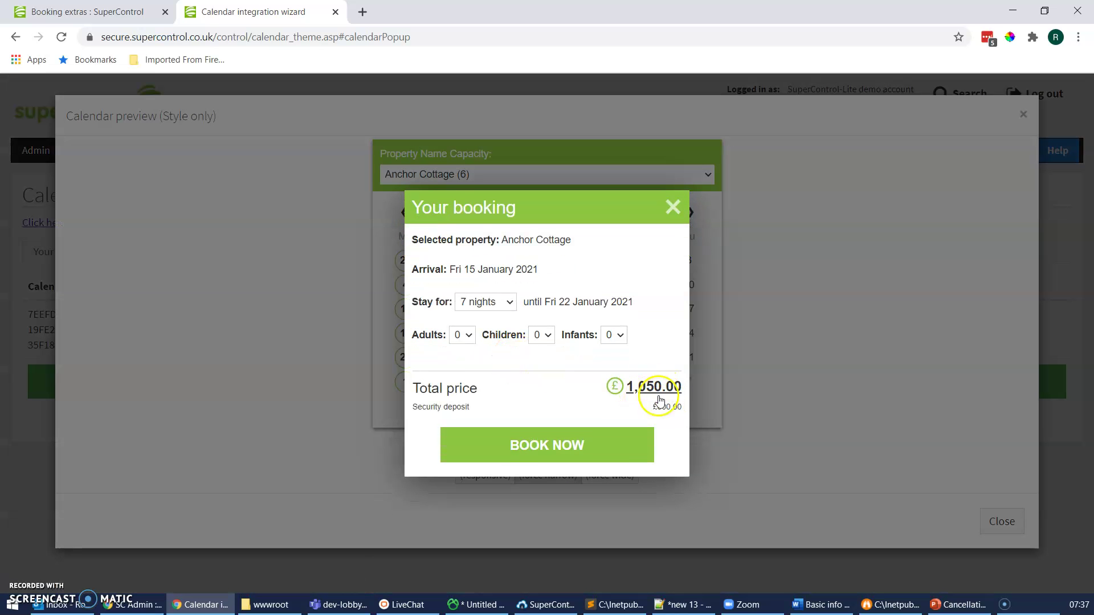